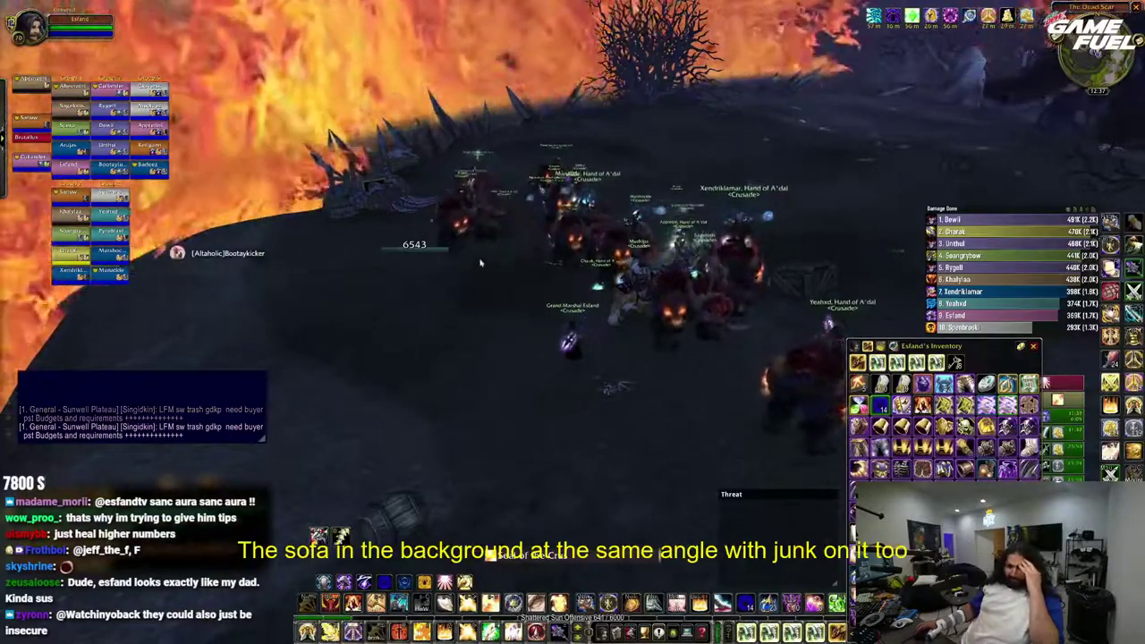
key(alt+Tab)
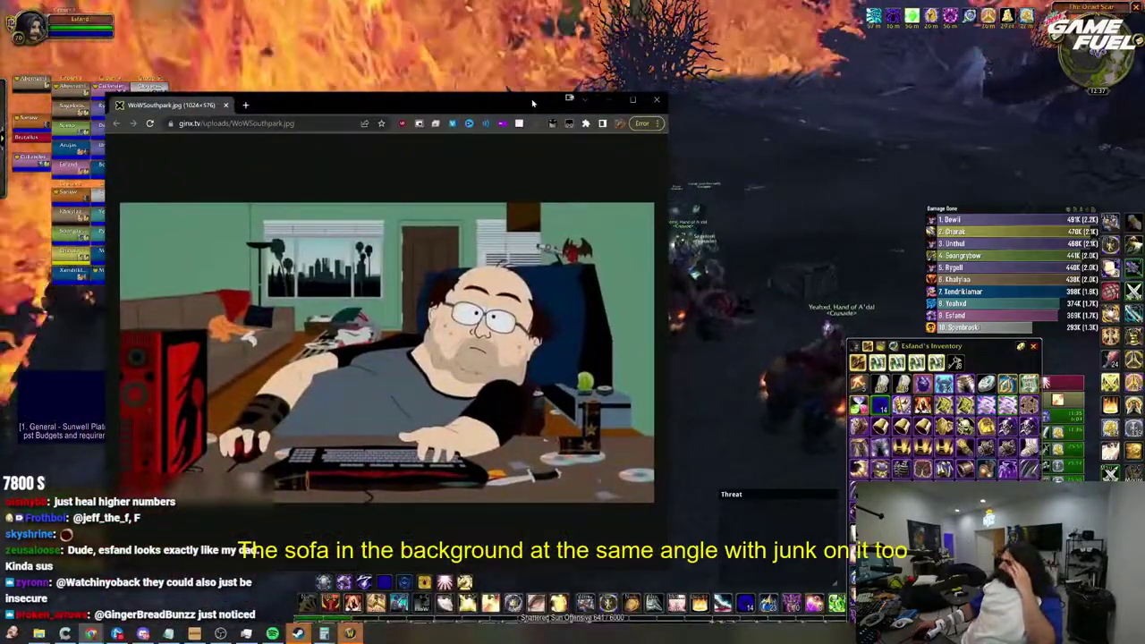
double_click(532, 103)
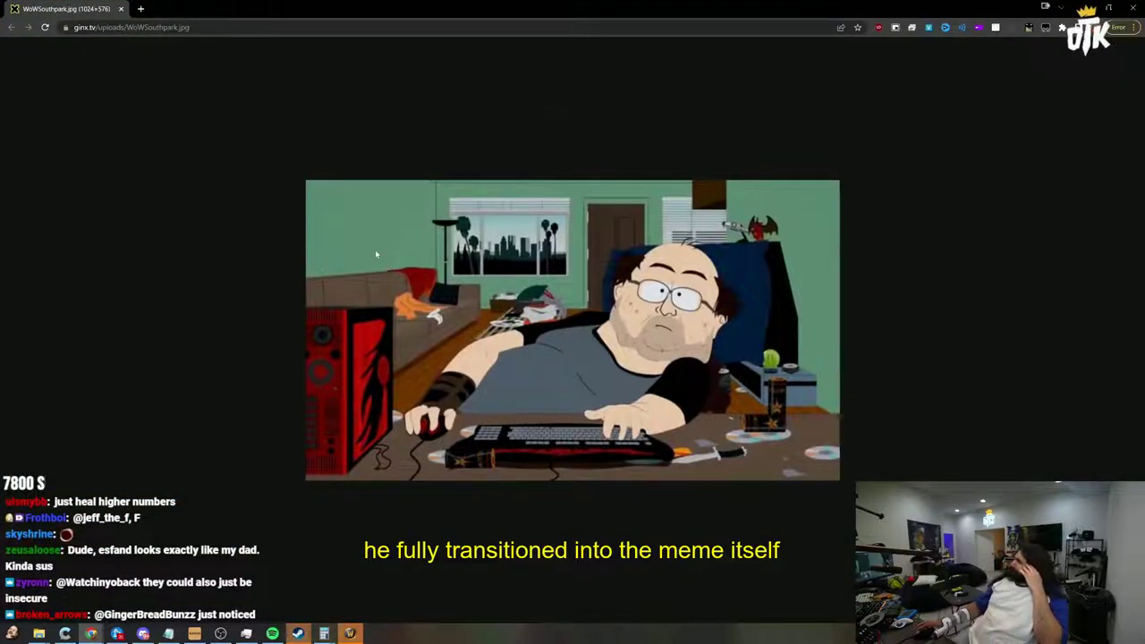